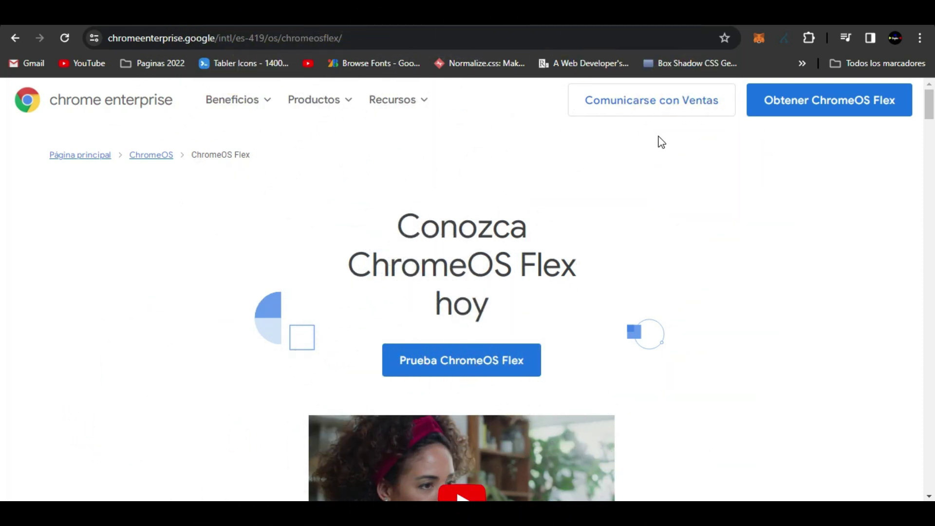
- Download the version 120 ChromeOS Flex recovery image from the Serving Builds table and check its download progress
{"action": "scroll", "coordinate": [645, 266], "scroll_direction": "down", "scroll_amount": 1}
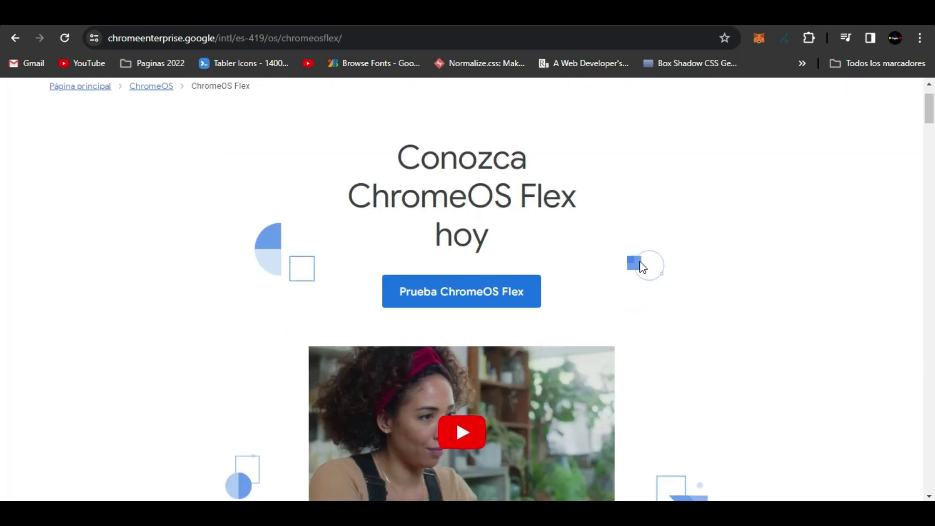
{"action": "scroll", "coordinate": [593, 293], "scroll_direction": "down", "scroll_amount": 5}
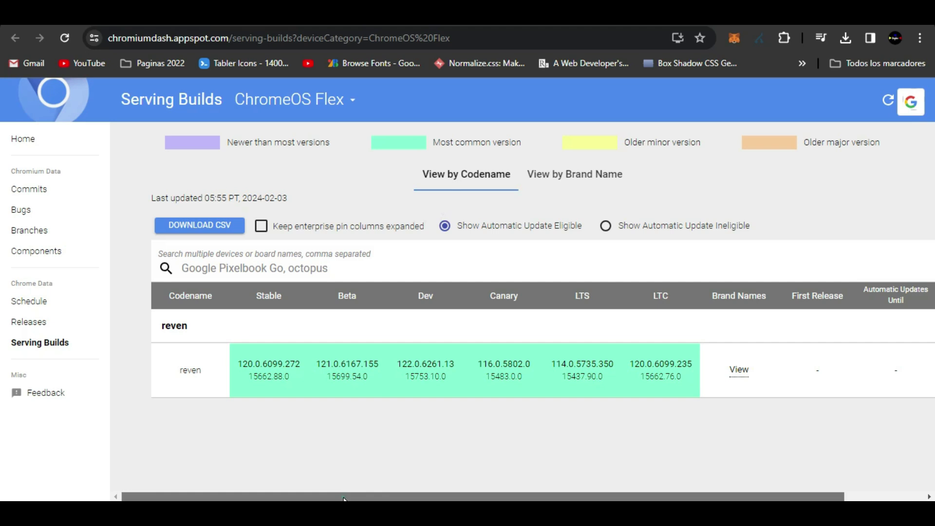
{"action": "left_click_drag", "start_coordinate": [393, 497], "coordinate": [471, 497]}
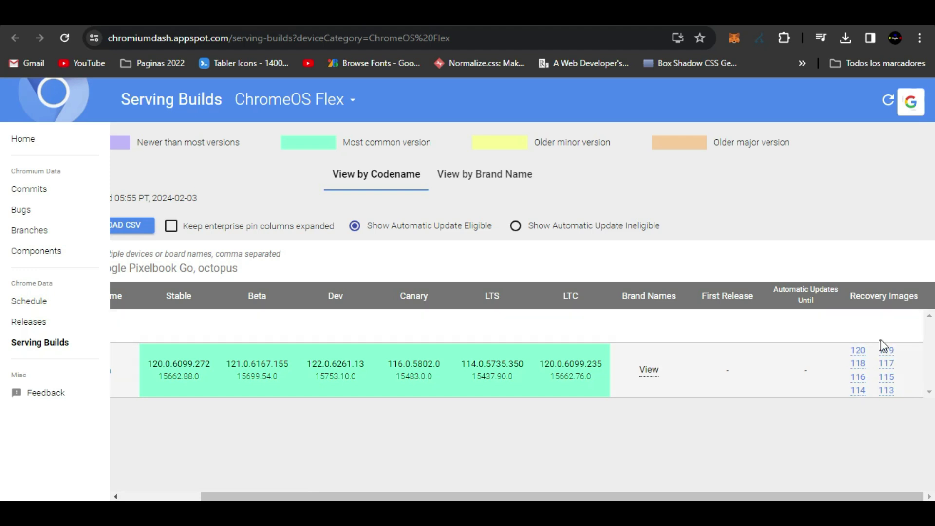
{"action": "left_click", "coordinate": [858, 351]}
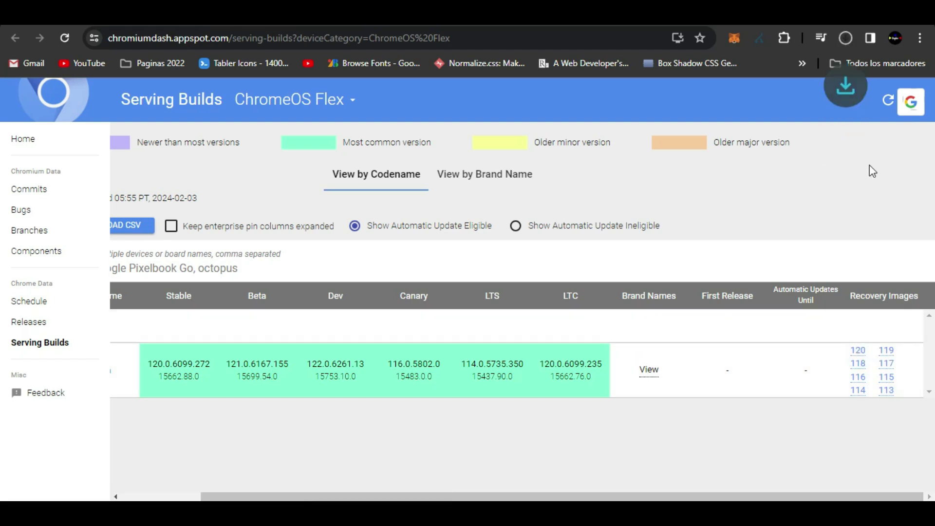
{"action": "left_click", "coordinate": [845, 38]}
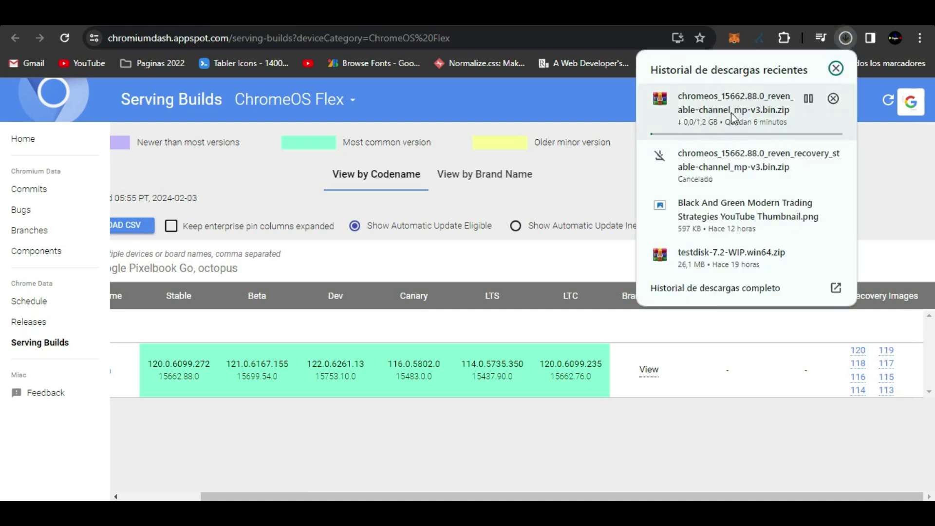
{"action": "left_click", "coordinate": [836, 69]}
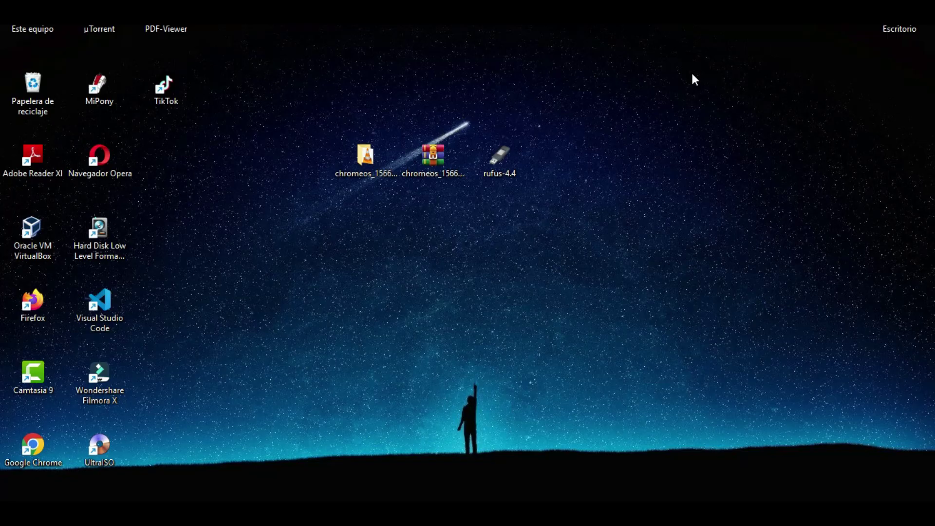
- Inspect the extraction options of the chromeos_15662.76.0 archive and the contents of its extracted folder
{"action": "right_click", "coordinate": [428, 153]}
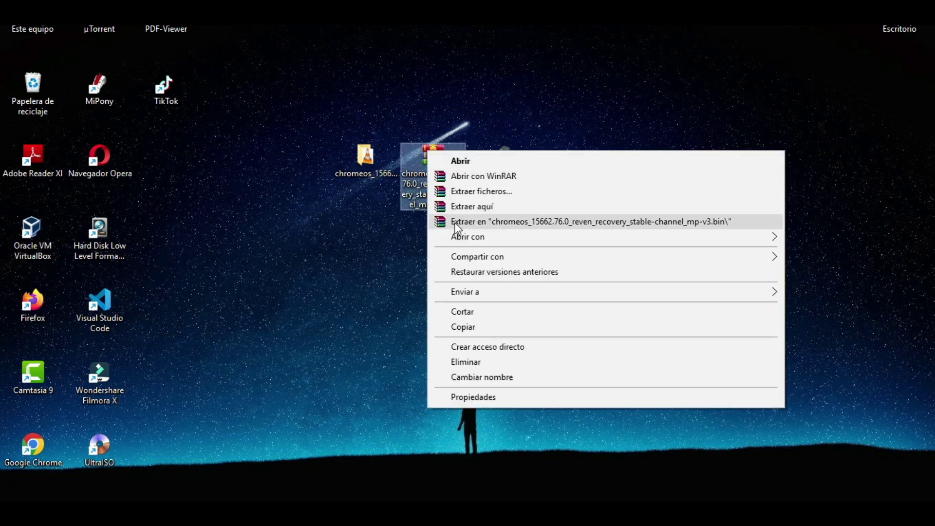
{"action": "left_click", "coordinate": [516, 57]}
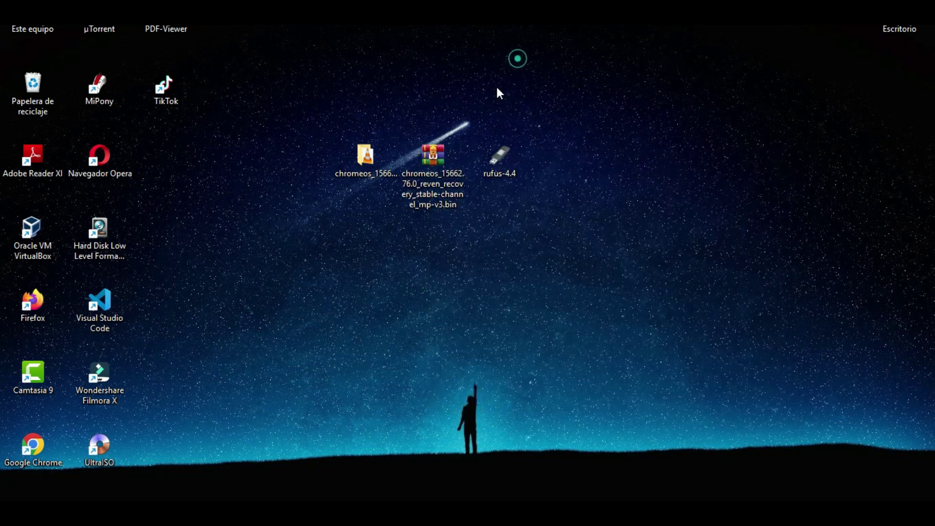
{"action": "double_click", "coordinate": [366, 156]}
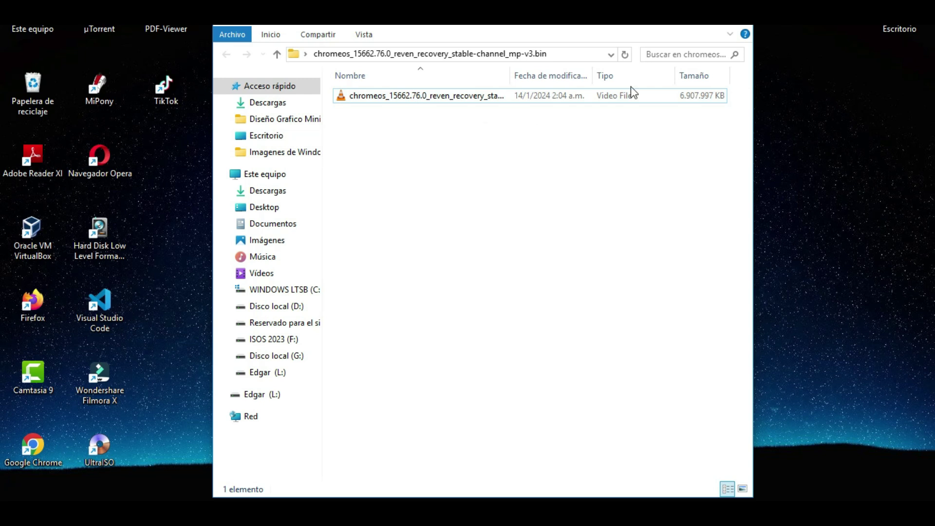
{"action": "left_click", "coordinate": [675, 25]}
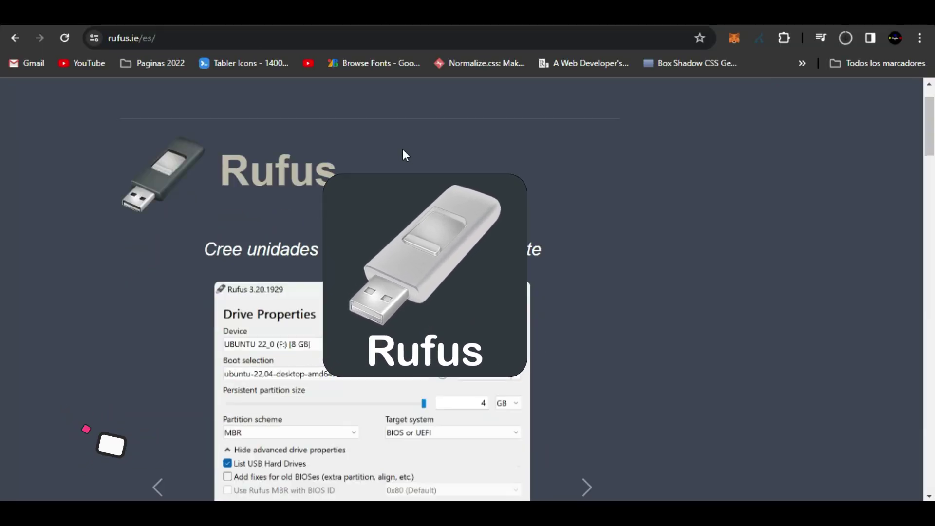
- Look through the Rufus website at rufus.ie/es in the browser
{"action": "scroll", "coordinate": [404, 154], "scroll_direction": "down", "scroll_amount": 2}
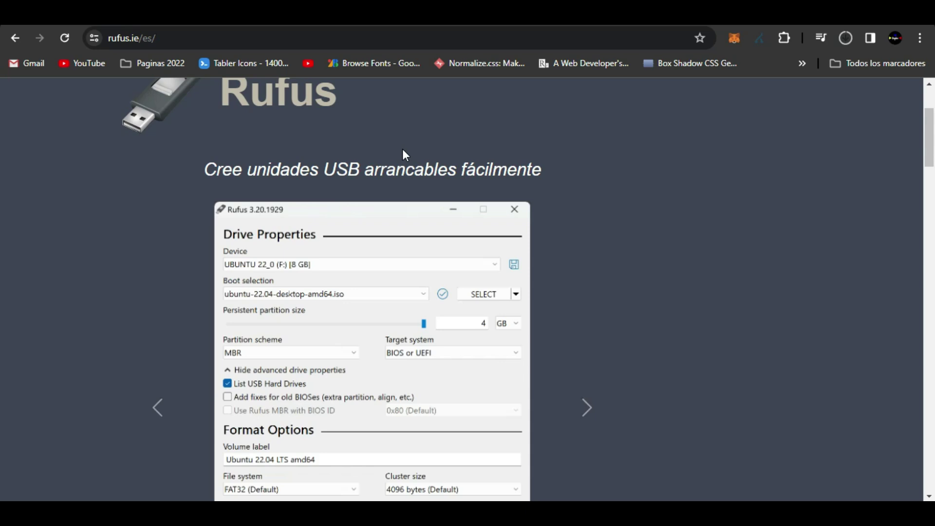
{"action": "scroll", "coordinate": [507, 258], "scroll_direction": "down", "scroll_amount": 11}
{"action": "scroll", "coordinate": [385, 256], "scroll_direction": "down", "scroll_amount": 1}
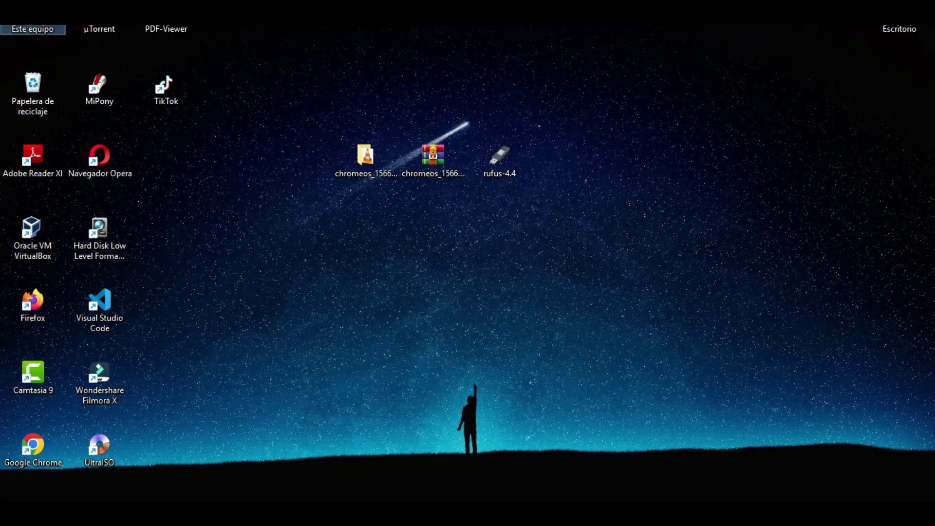
- Check the computer's system information for the operating system type and processor architecture
{"action": "right_click", "coordinate": [17, 27]}
{"action": "left_click", "coordinate": [75, 188]}
{"action": "left_click", "coordinate": [420, 232]}
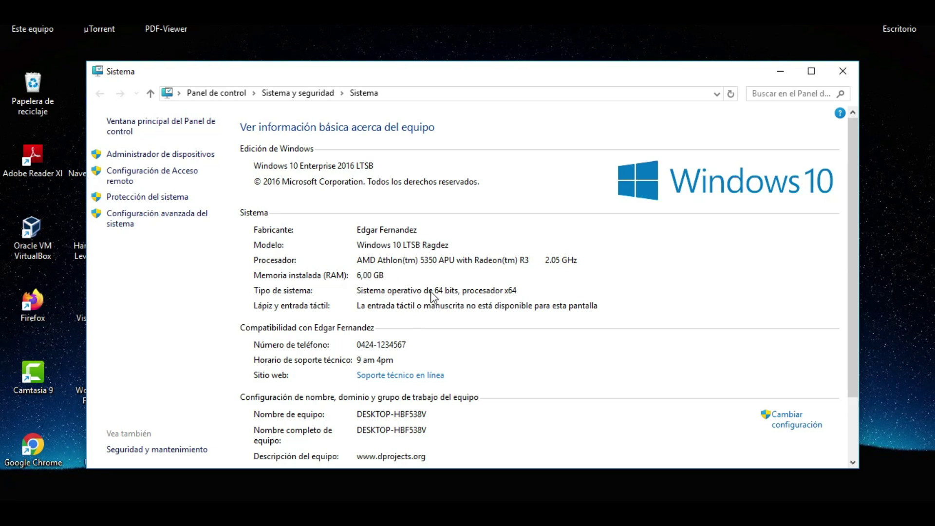
{"action": "left_click", "coordinate": [848, 69]}
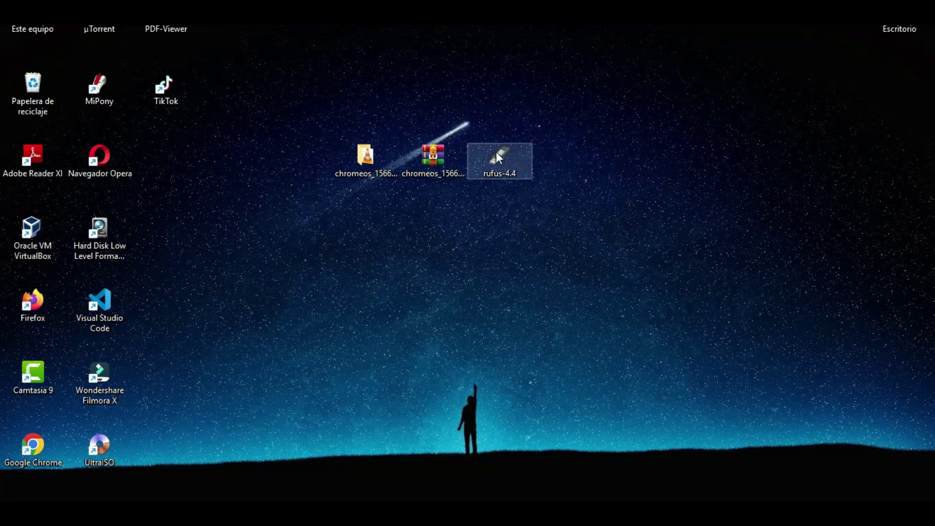
- Start Rufus 4.4 from the desktop and choose the 64 GB USB drive (L:) as the device
{"action": "double_click", "coordinate": [496, 151]}
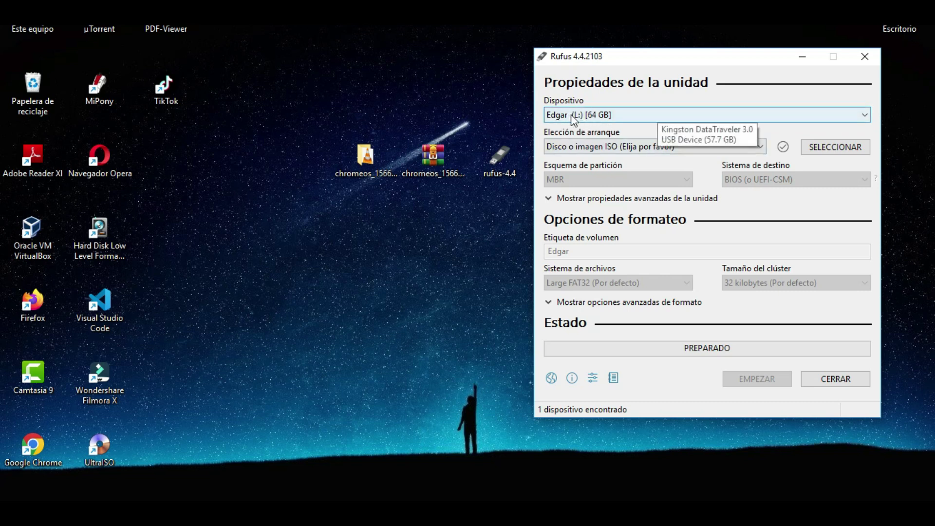
{"action": "left_click", "coordinate": [860, 113]}
{"action": "left_click", "coordinate": [858, 111]}
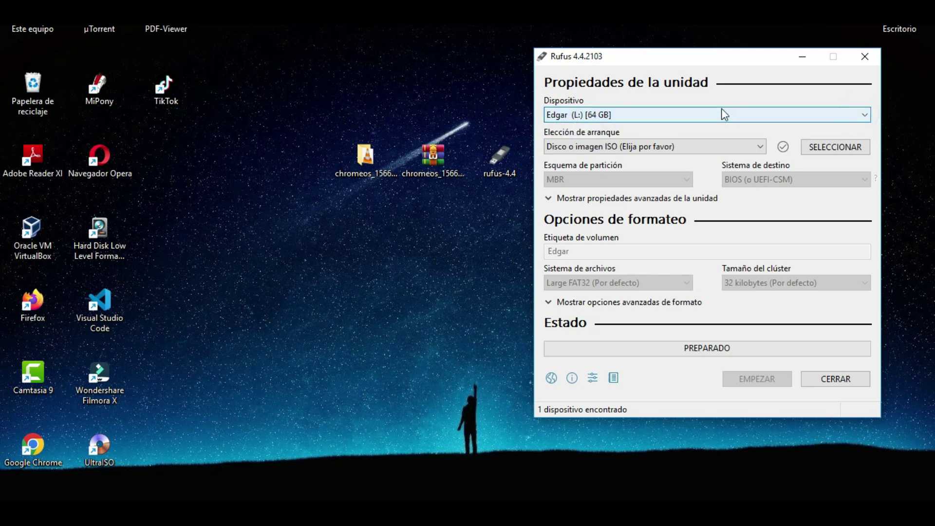
- Load chromeos_15662.76.0_reven_recovery_stable-channel_mp-v3.bin from the extracted folder into Rufus as the boot image and close the folder
{"action": "double_click", "coordinate": [368, 158]}
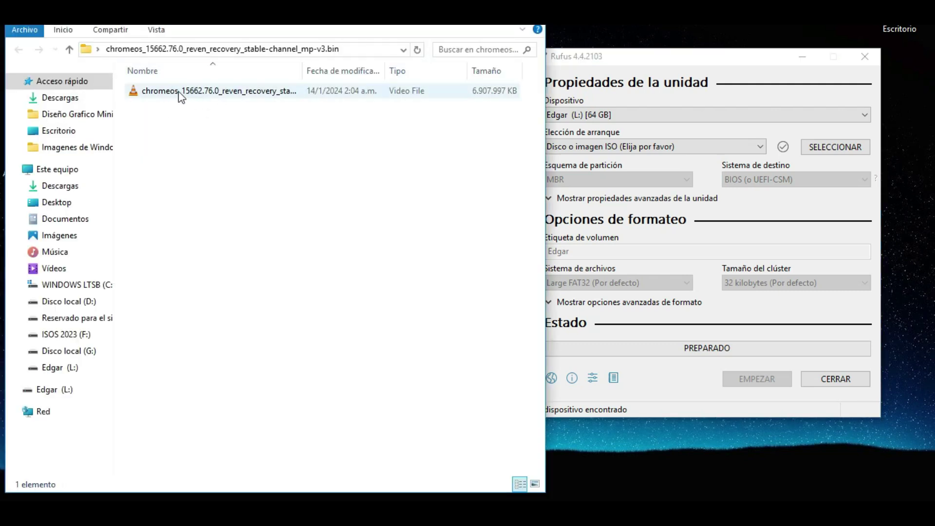
{"action": "left_click_drag", "start_coordinate": [176, 97], "coordinate": [618, 157]}
{"action": "left_click", "coordinate": [492, 13]}
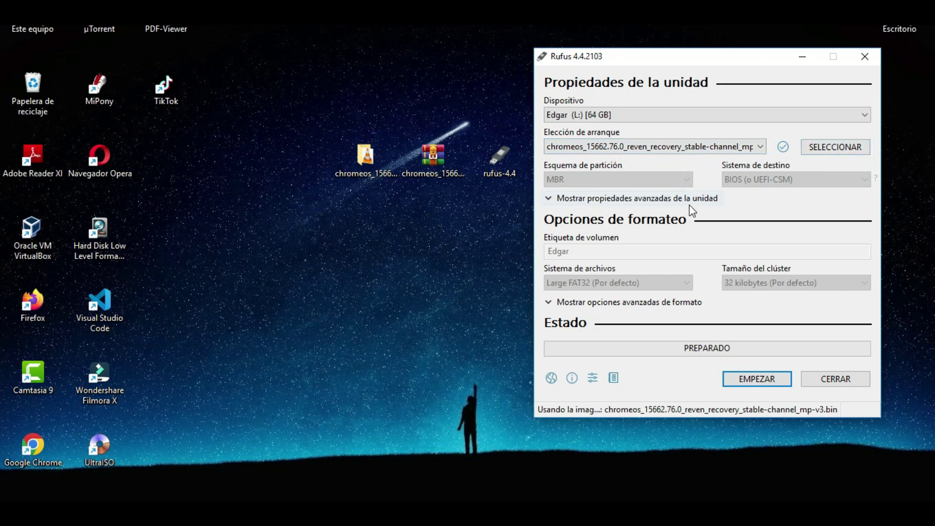
- Write the ChromeOS Flex image to the USB drive, accepting the deletion of all its data, and close Rufus
{"action": "left_click_drag", "start_coordinate": [682, 53], "coordinate": [523, 12]}
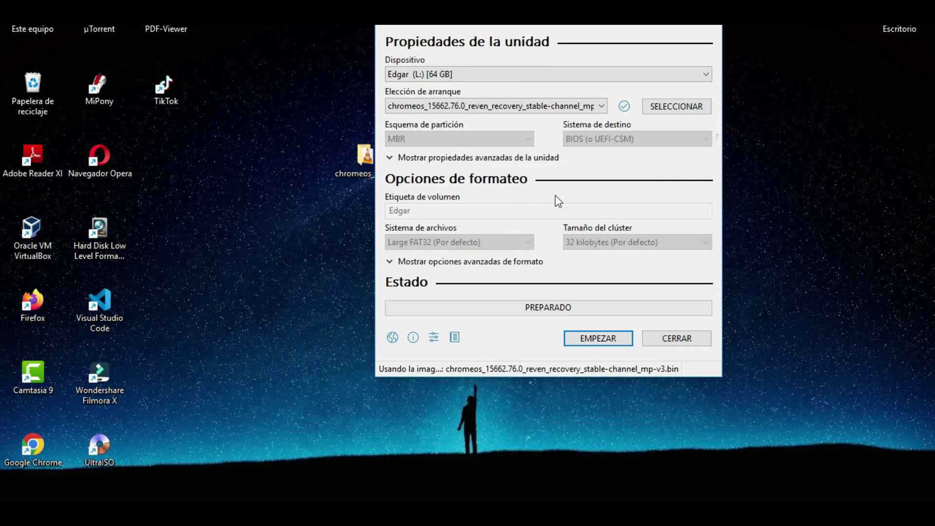
{"action": "left_click", "coordinate": [604, 343]}
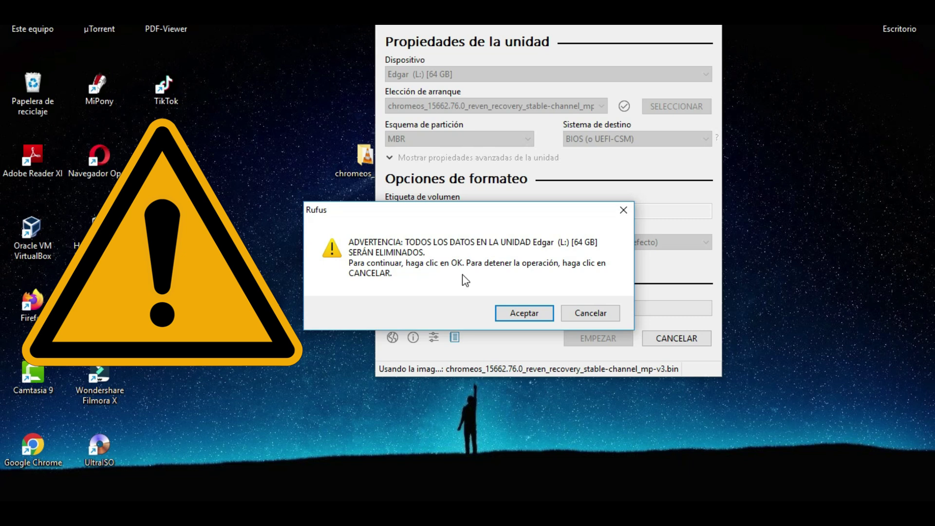
{"action": "left_click", "coordinate": [525, 314]}
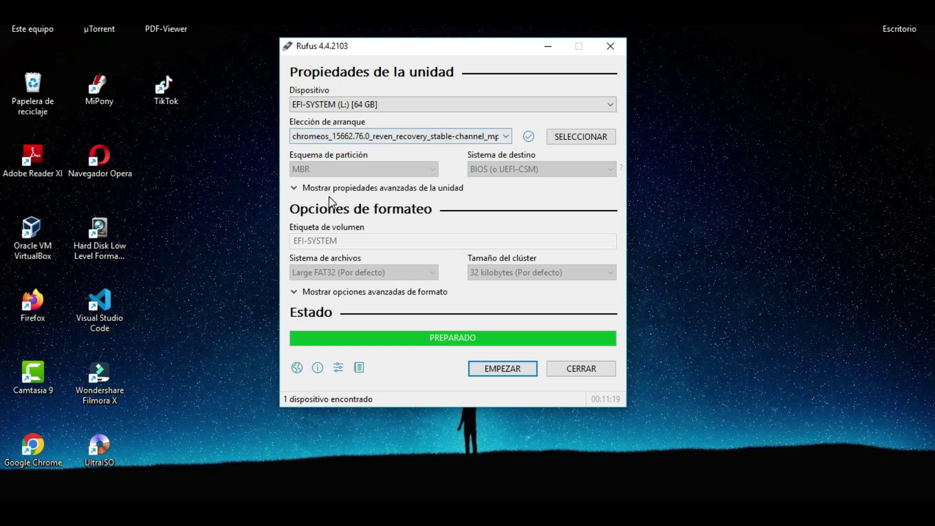
{"action": "left_click", "coordinate": [592, 368]}
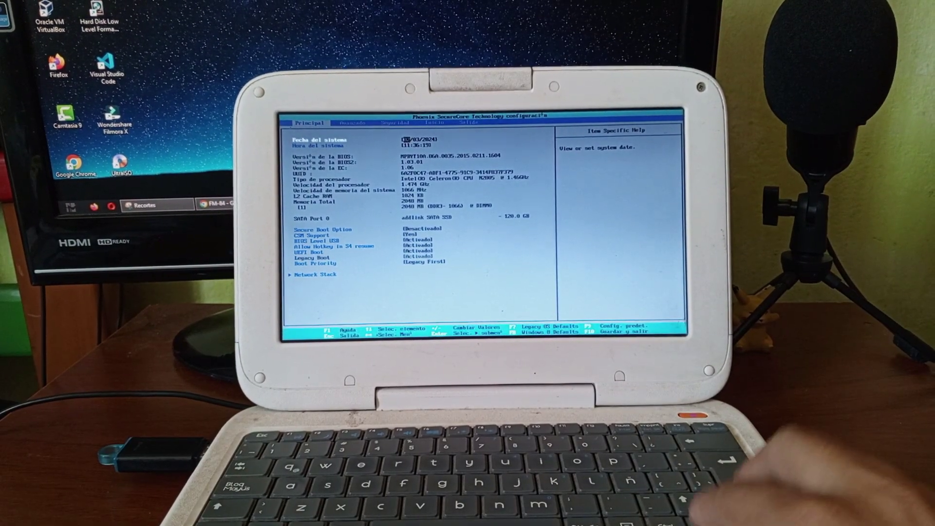
{"action": "key", "text": "Right"}
{"action": "key", "text": "Right"}
{"action": "key", "text": "Right"}
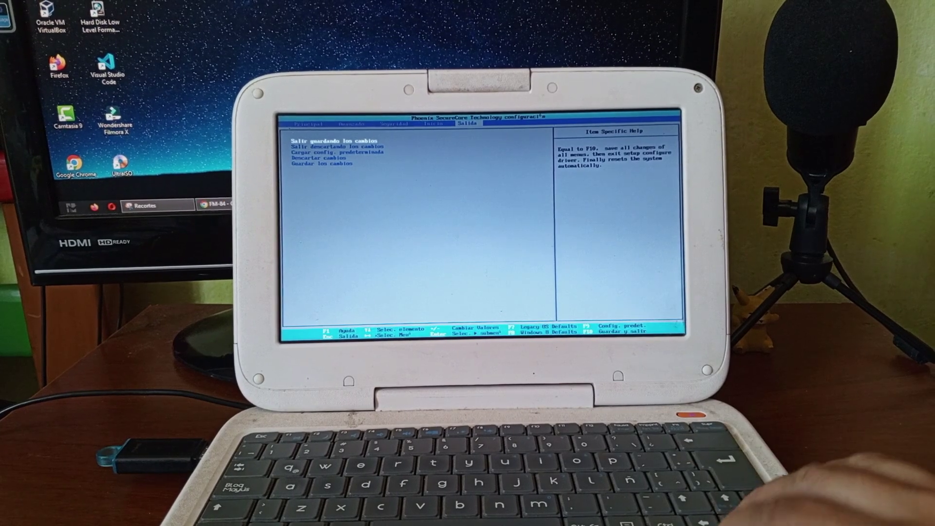
{"action": "key", "text": "Return"}
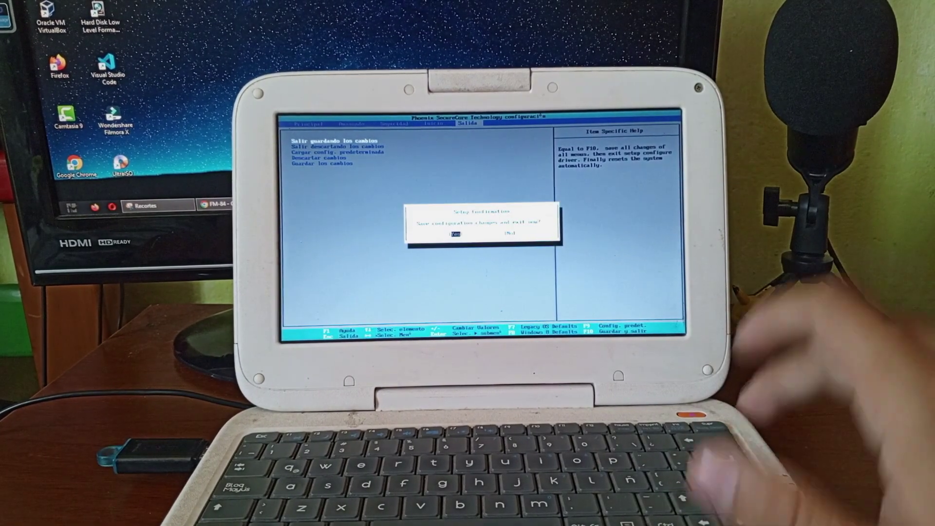